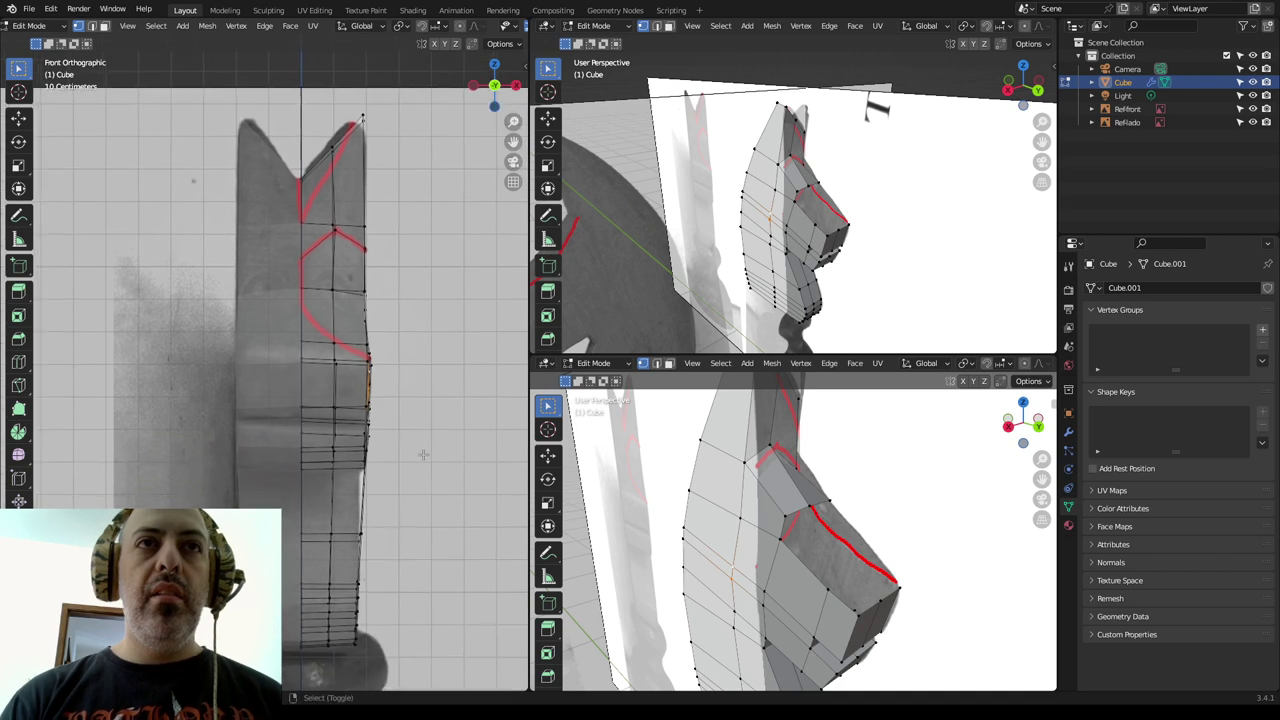
# - Box-select the neck's right-side vertex column and move it to follow the front reference outline
pyautogui.click(786, 286)
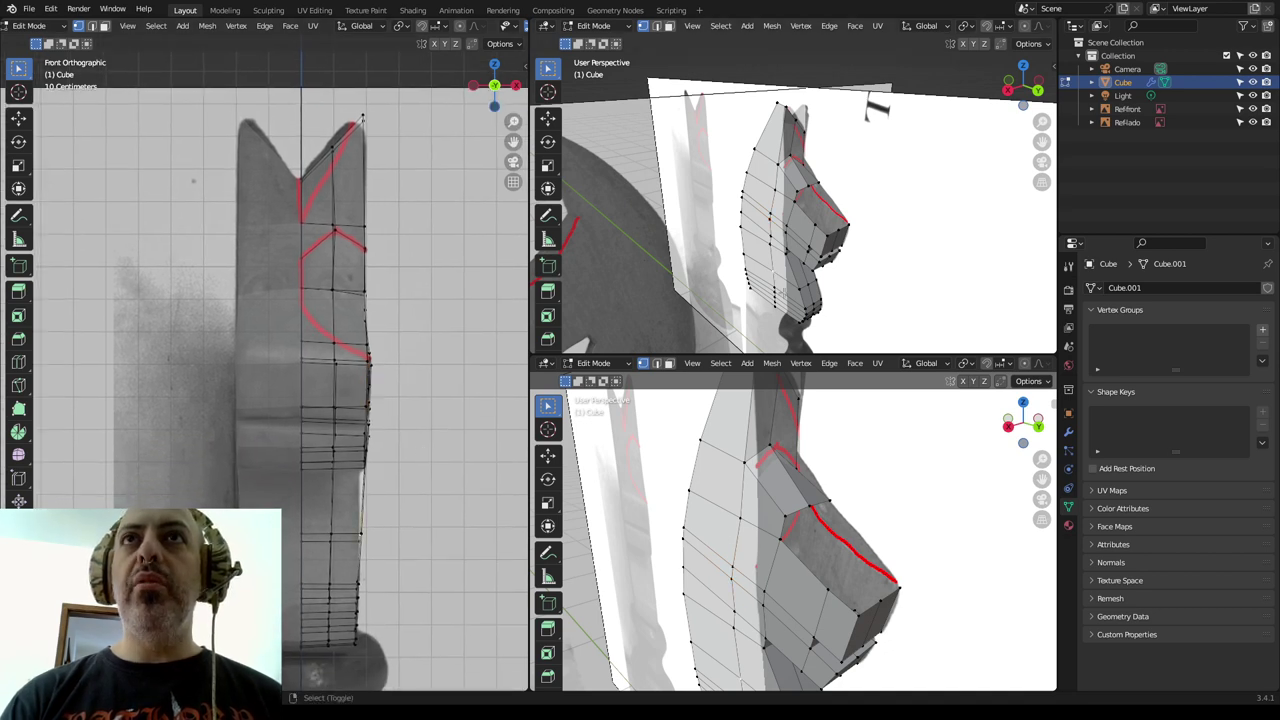
pyautogui.moveTo(770, 520)
pyautogui.mouseDown(button='middle')
pyautogui.moveTo(742, 543)
pyautogui.moveTo(677, 537)
pyautogui.mouseUp(button='middle')
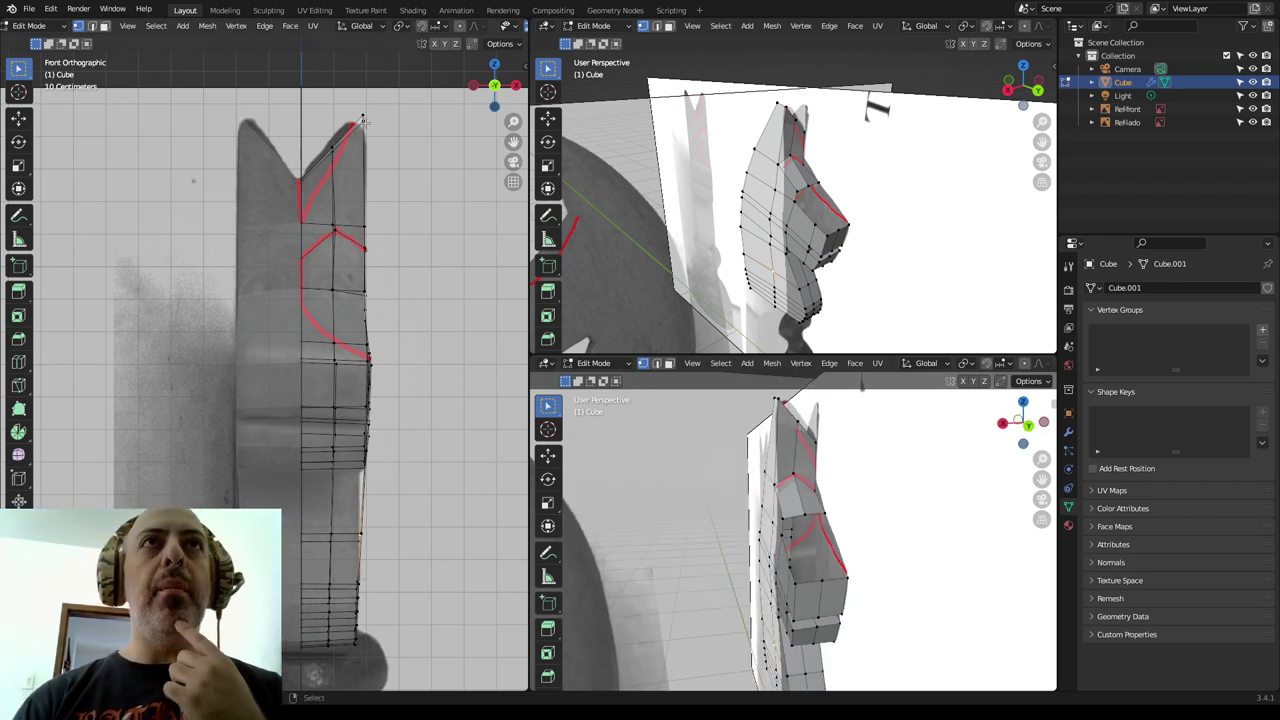
pyautogui.moveTo(350, 98)
pyautogui.mouseDown()
pyautogui.moveTo(400, 522)
pyautogui.moveTo(400, 665)
pyautogui.mouseUp()
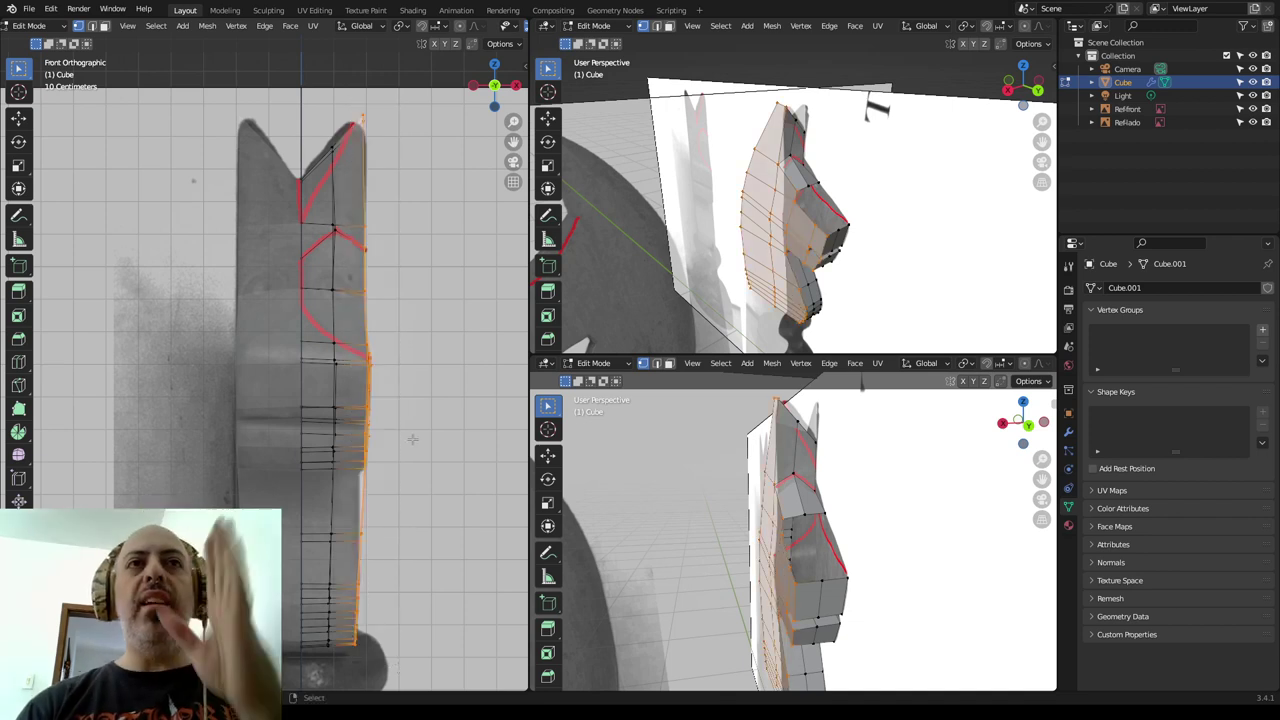
pyautogui.click(766, 190)
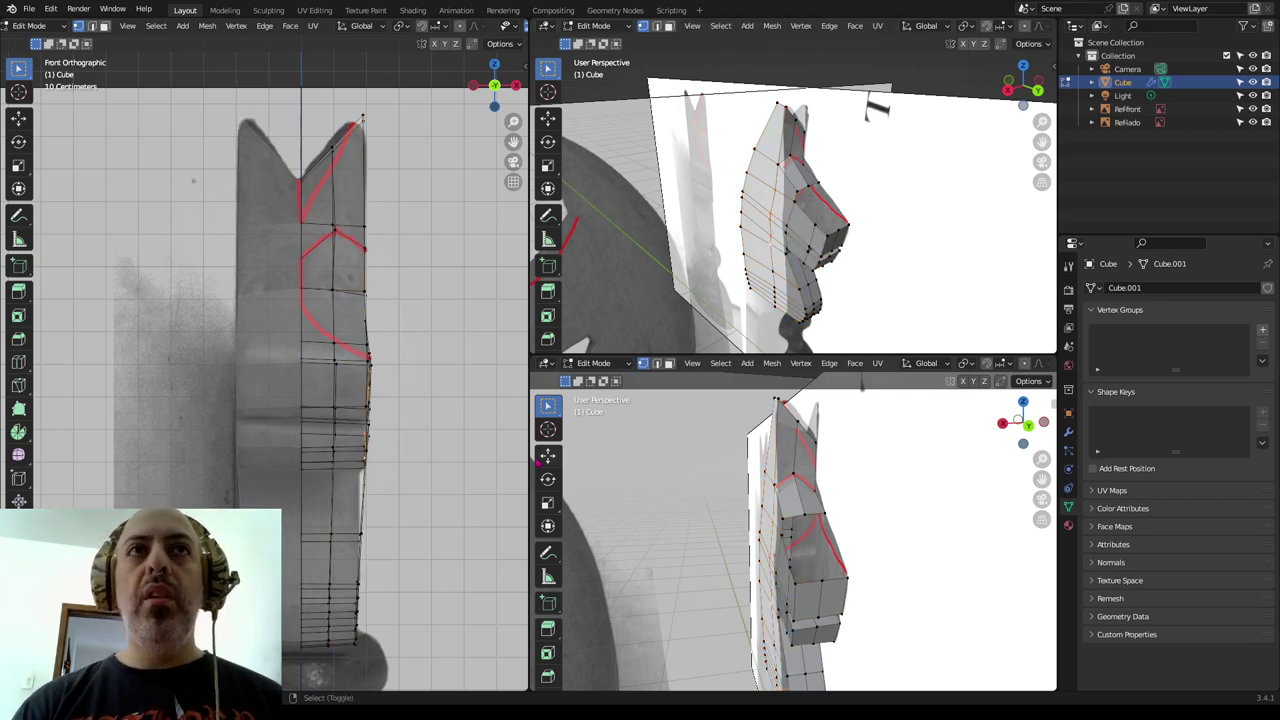
pyautogui.press('g')
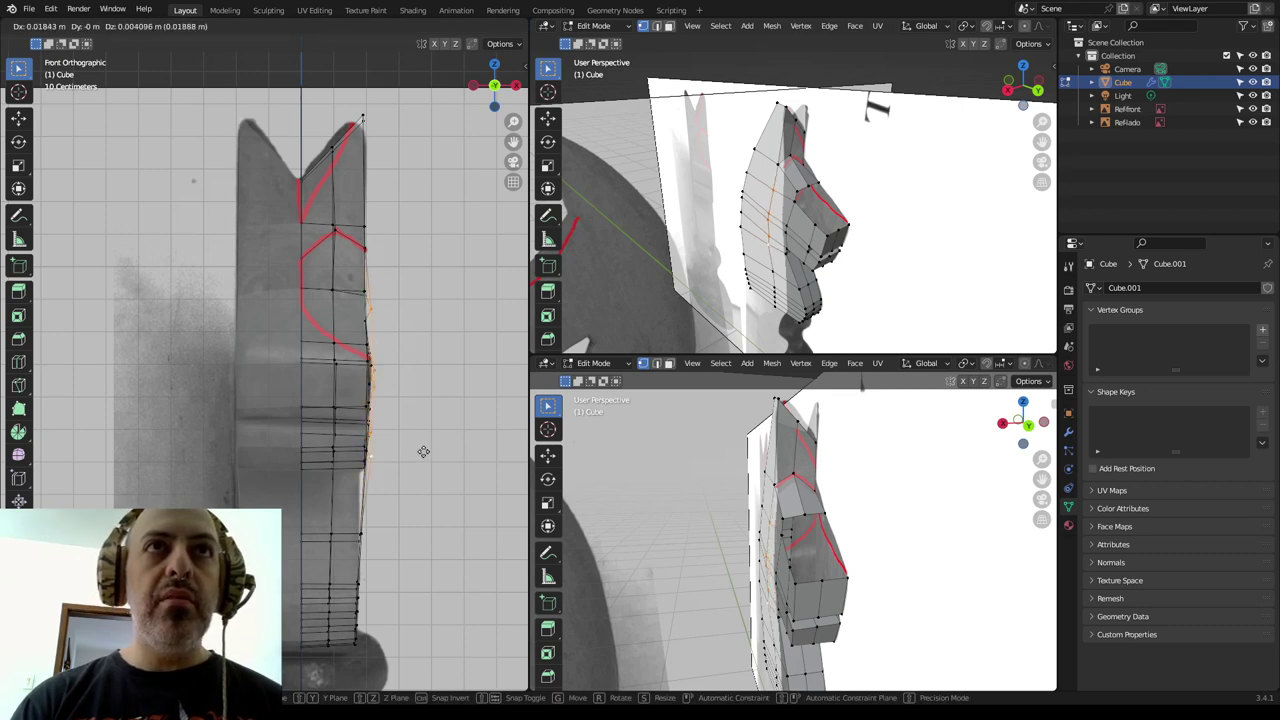
pyautogui.click(421, 451)
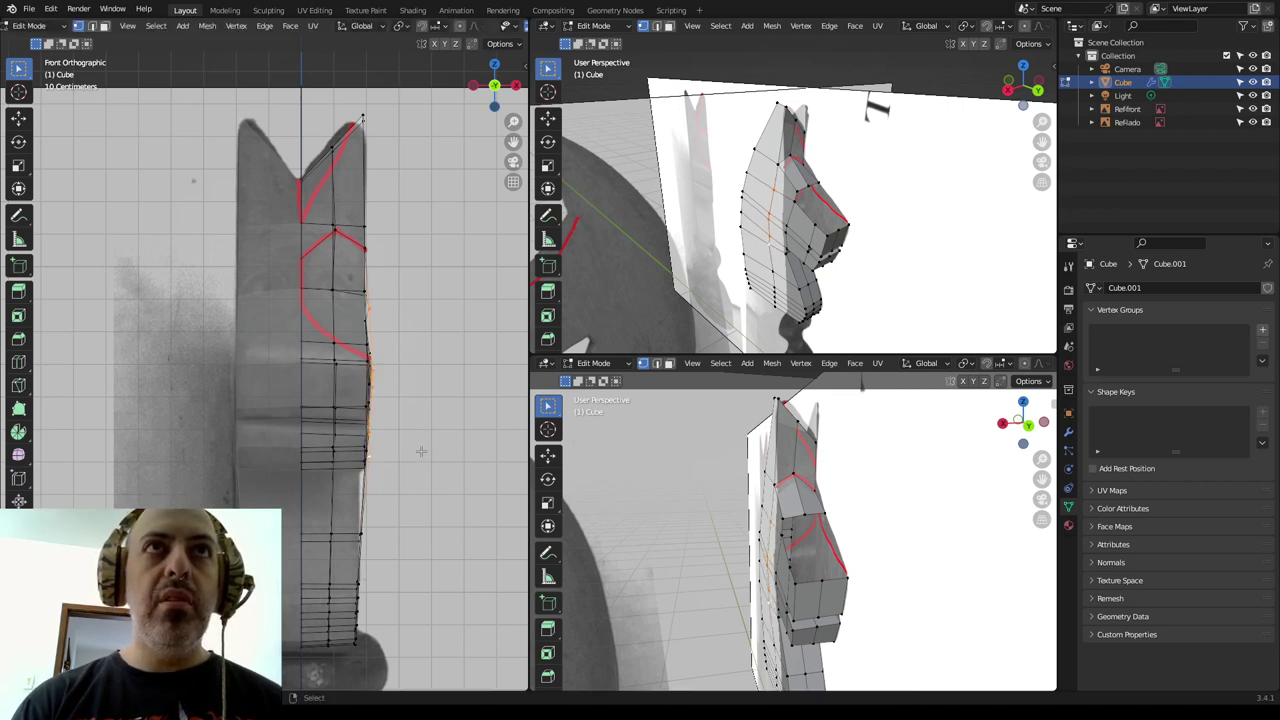
pyautogui.moveTo(905, 274)
pyautogui.mouseDown(button='middle')
pyautogui.moveTo(810, 300)
pyautogui.moveTo(737, 266)
pyautogui.moveTo(849, 291)
pyautogui.moveTo(980, 250)
pyautogui.mouseUp(button='middle')
pyautogui.press('Tab')
# - Hide the Reffront and Refilado reference planes and return to Edit Mode
pyautogui.moveTo(1266, 122); pyautogui.dragTo(1266, 108)
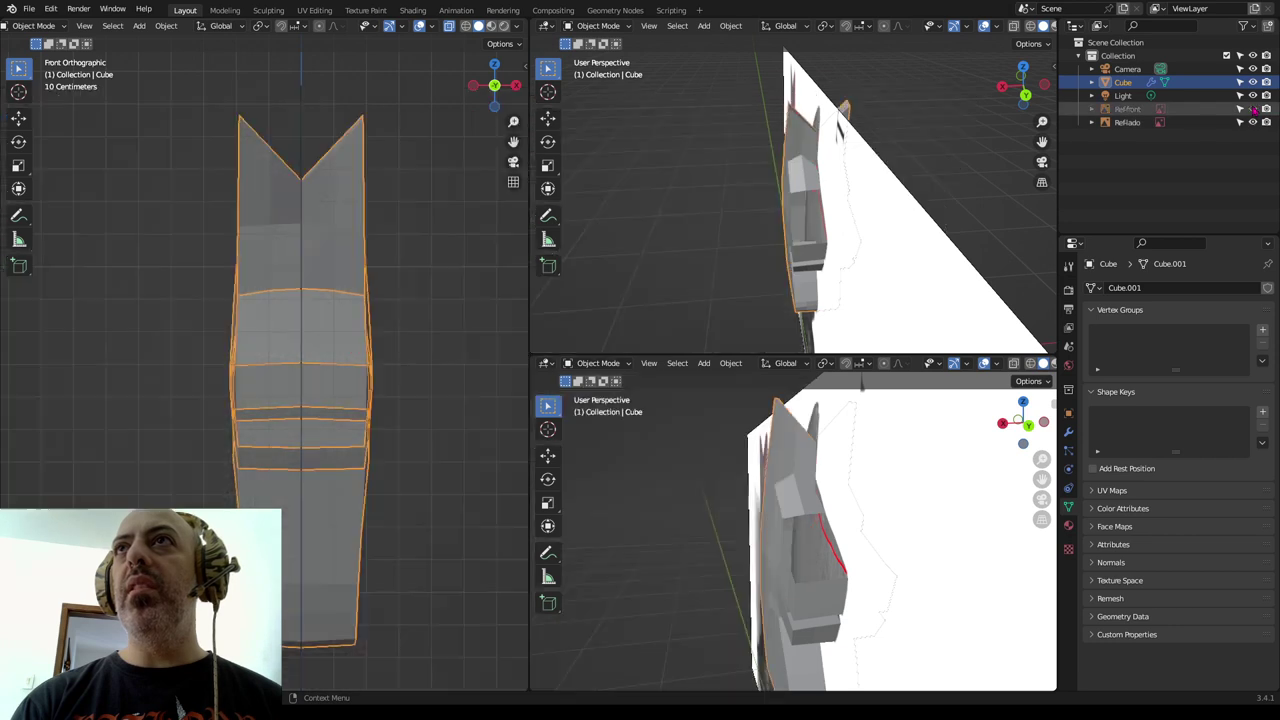
pyautogui.moveTo(820, 240)
pyautogui.mouseDown(button='middle')
pyautogui.moveTo(840, 228)
pyautogui.moveTo(866, 280)
pyautogui.moveTo(758, 278)
pyautogui.mouseUp(button='middle')
pyautogui.press('Tab')
# - Select right-side neck edges and trial-move them, cancelling so the mesh stays unchanged
pyautogui.click(749, 260)
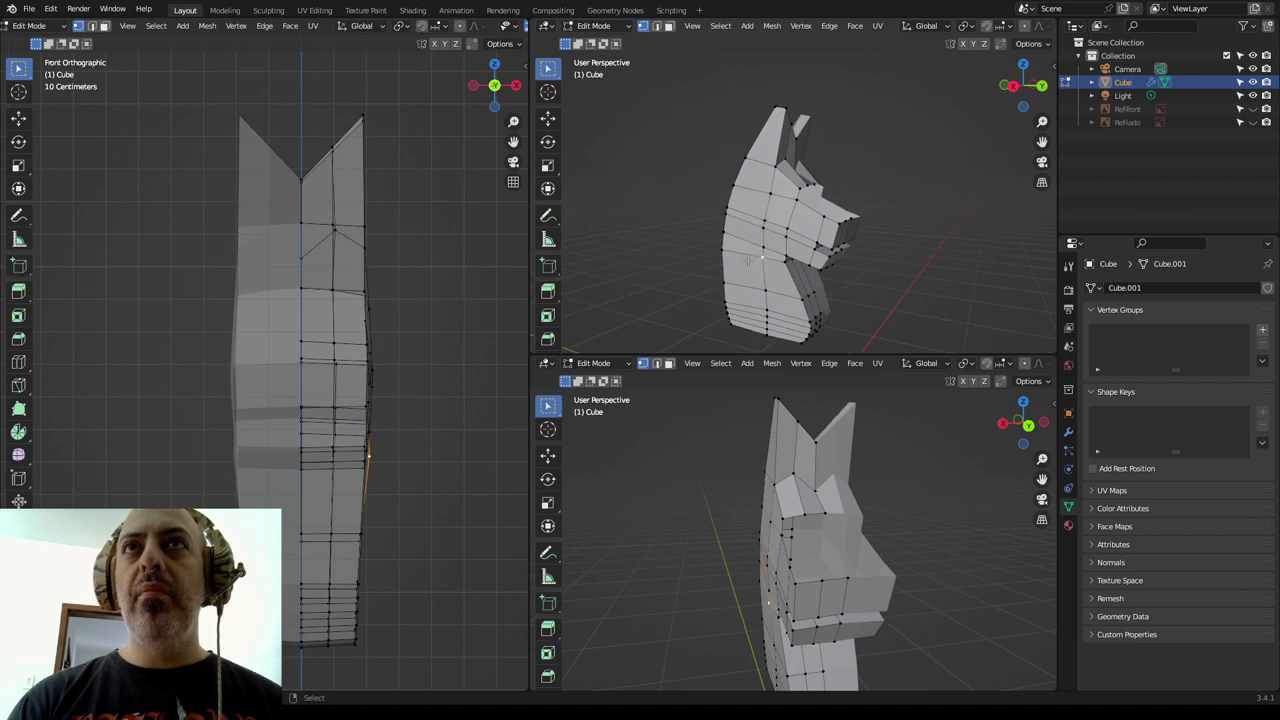
pyautogui.keyDown('shift'); pyautogui.click(371, 385); pyautogui.keyUp('shift')
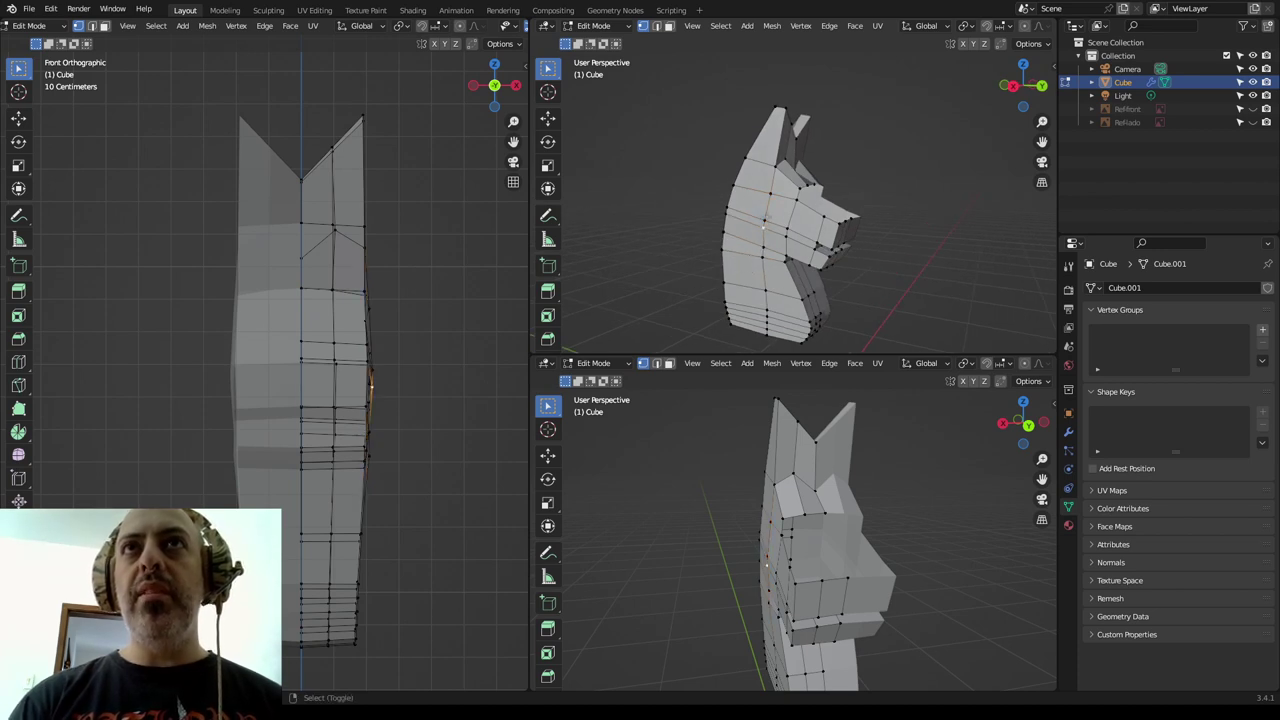
pyautogui.press('g')
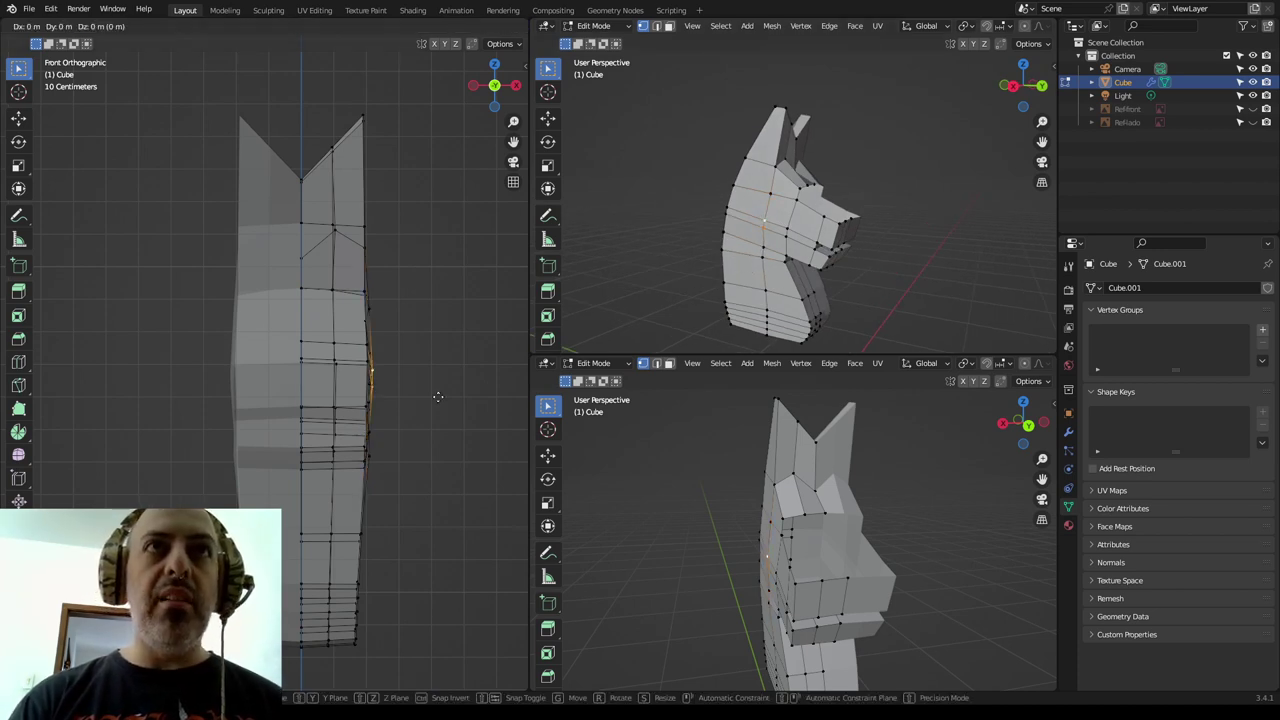
pyautogui.press('Escape')
pyautogui.click(759, 256)
pyautogui.press('g')
pyautogui.press('Escape')
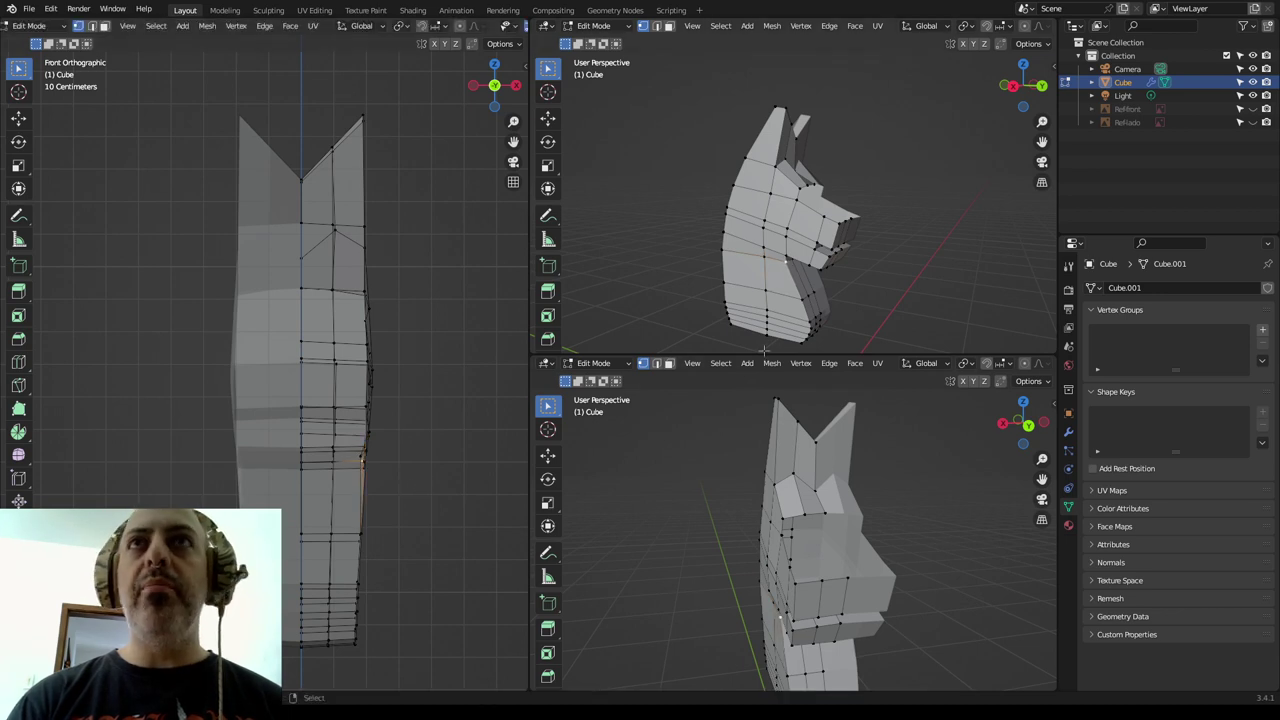
pyautogui.moveTo(905, 297); pyautogui.dragTo(557, 208, button='middle')
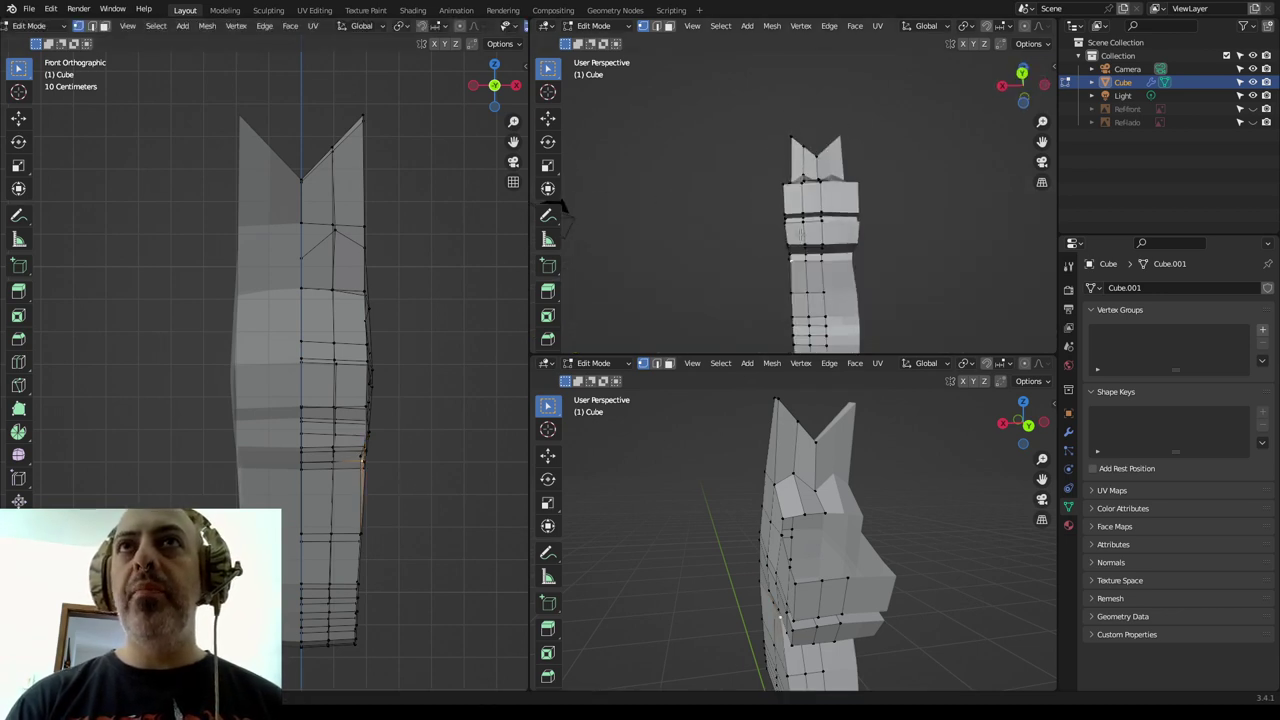
# - Reposition the currently selected neck vertices
pyautogui.press('g')
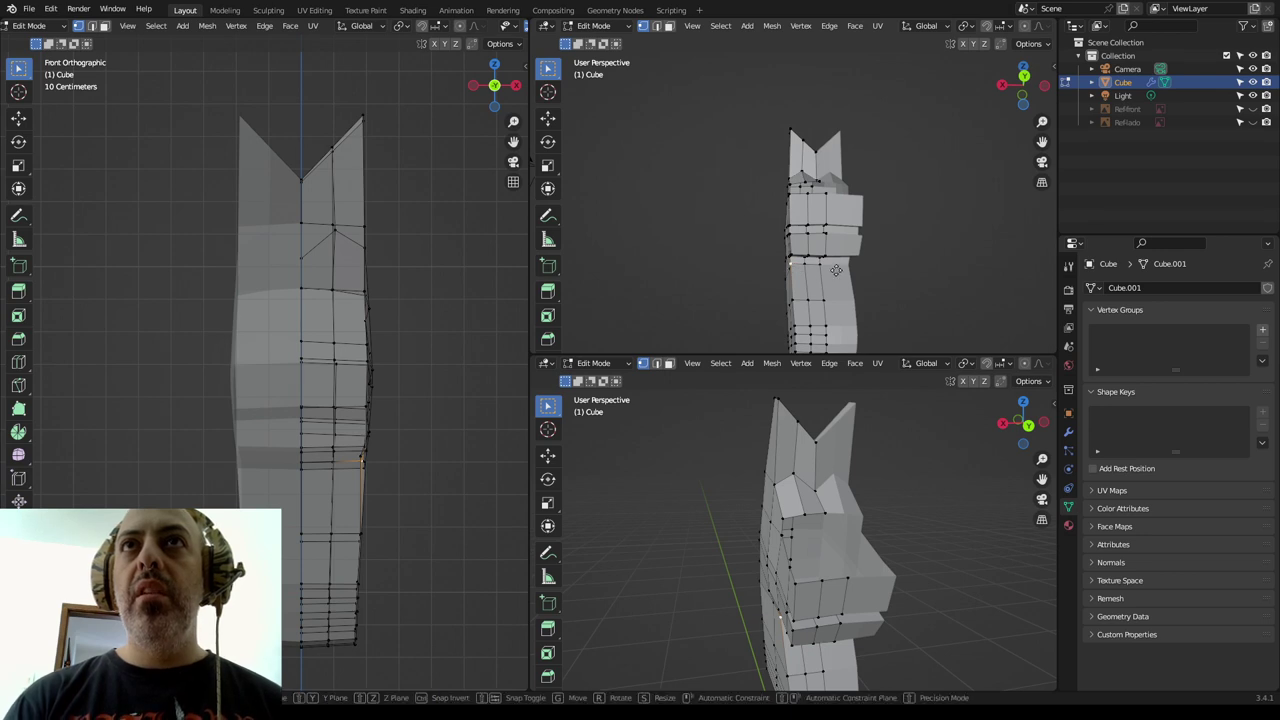
pyautogui.click(685, 276)
pyautogui.moveTo(685, 276)
pyautogui.mouseDown(button='middle')
pyautogui.moveTo(717, 286)
pyautogui.moveTo(689, 257)
pyautogui.moveTo(684, 266)
pyautogui.moveTo(787, 315)
pyautogui.mouseUp(button='middle')
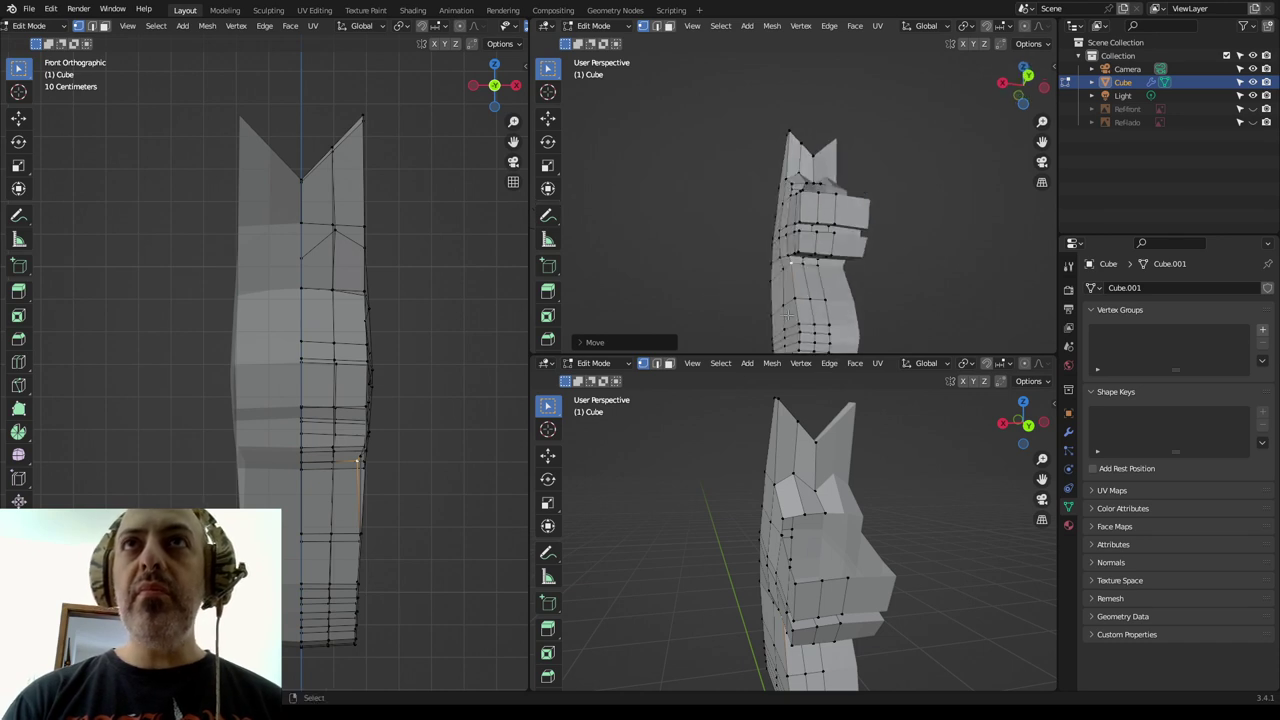
# - Shift a lower neck vertex about 0.02 m along X and review it in Object Mode
pyautogui.click(832, 303)
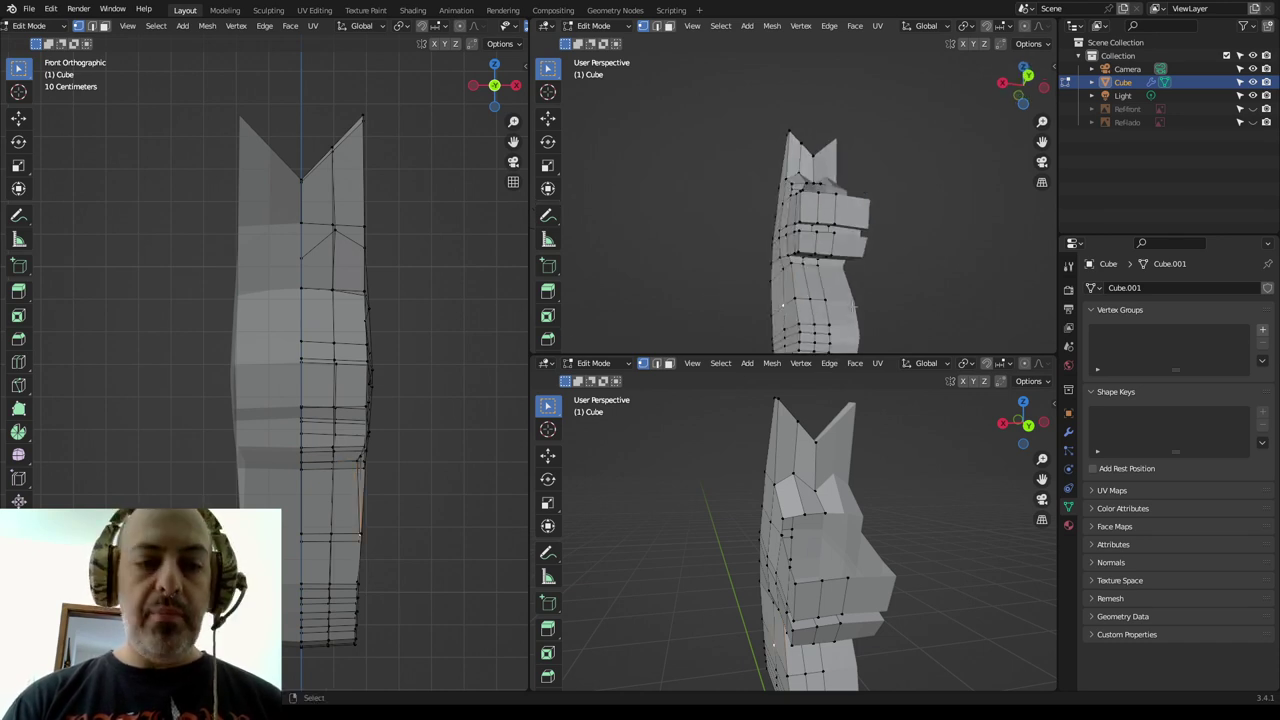
pyautogui.press('g')
pyautogui.press('x')
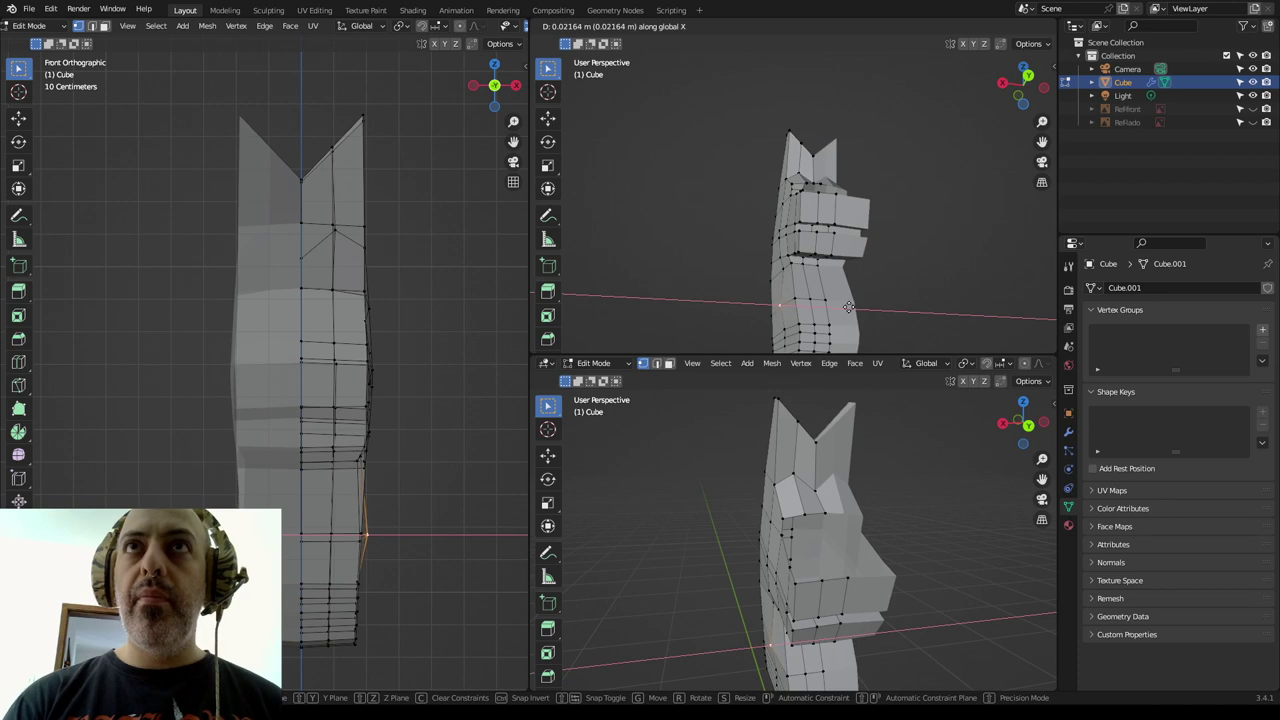
pyautogui.click(848, 306)
pyautogui.press('Tab')
pyautogui.moveTo(884, 290)
pyautogui.mouseDown(button='middle')
pyautogui.moveTo(806, 309)
pyautogui.moveTo(722, 282)
pyautogui.moveTo(727, 300)
pyautogui.moveTo(794, 306)
pyautogui.moveTo(698, 297)
pyautogui.moveTo(744, 212)
pyautogui.moveTo(677, 220)
pyautogui.moveTo(755, 270)
pyautogui.moveTo(772, 300)
pyautogui.mouseUp(button='middle')
pyautogui.press('Tab')
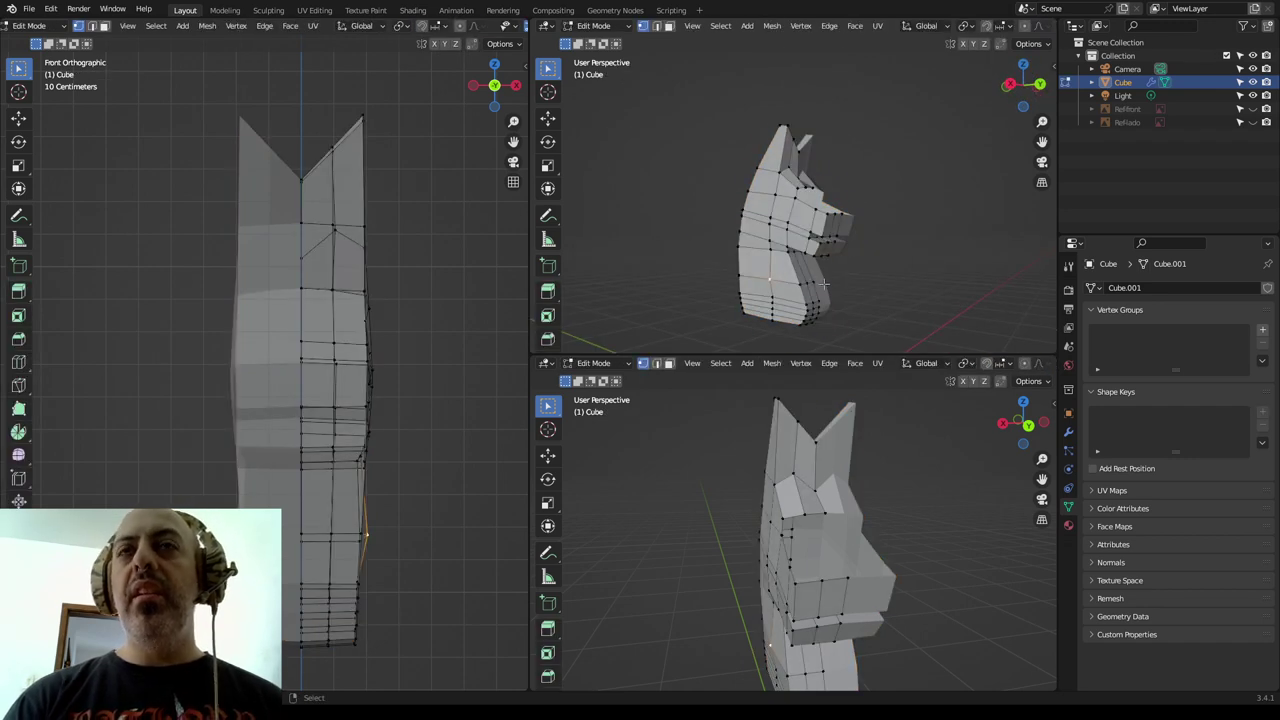
# - Select a neck vertex and set the lower viewport to Right Orthographic
pyautogui.scroll(2, 822, 285)
pyautogui.keyDown('shift'); pyautogui.click(822, 297); pyautogui.keyUp('shift')
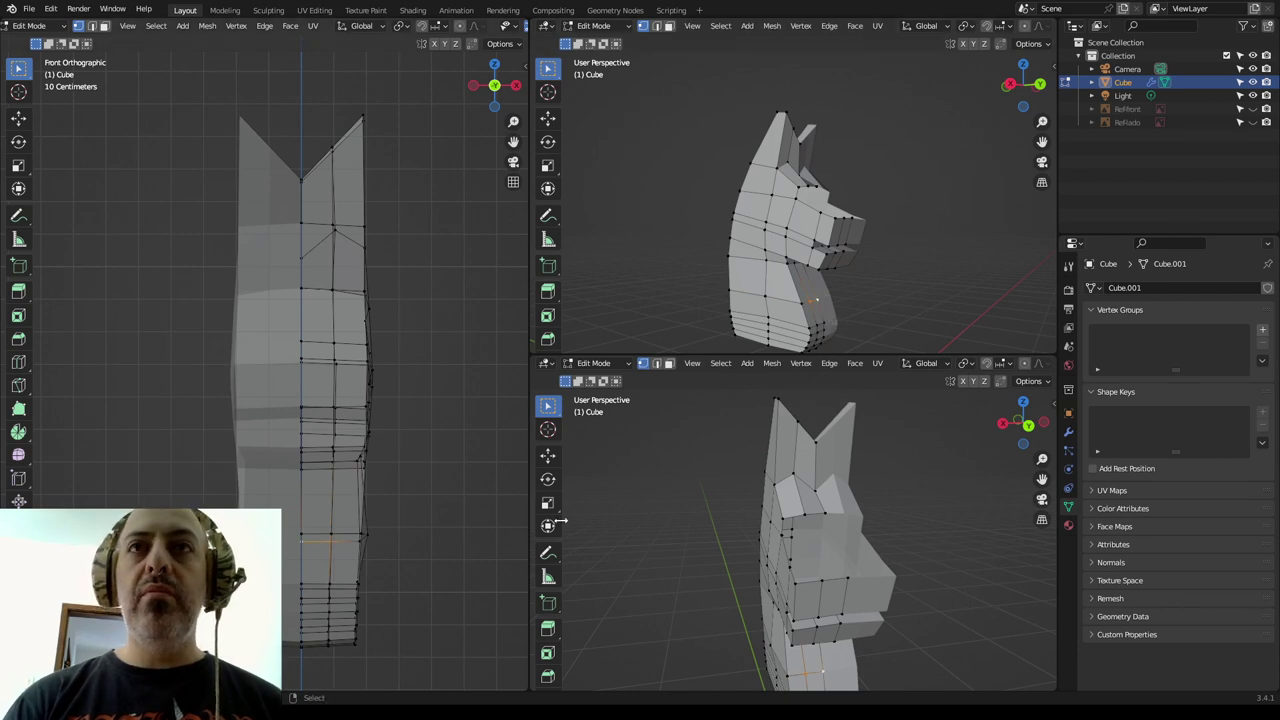
pyautogui.moveTo(729, 543); pyautogui.dragTo(790, 515, button='middle')
pyautogui.press('KP_3')
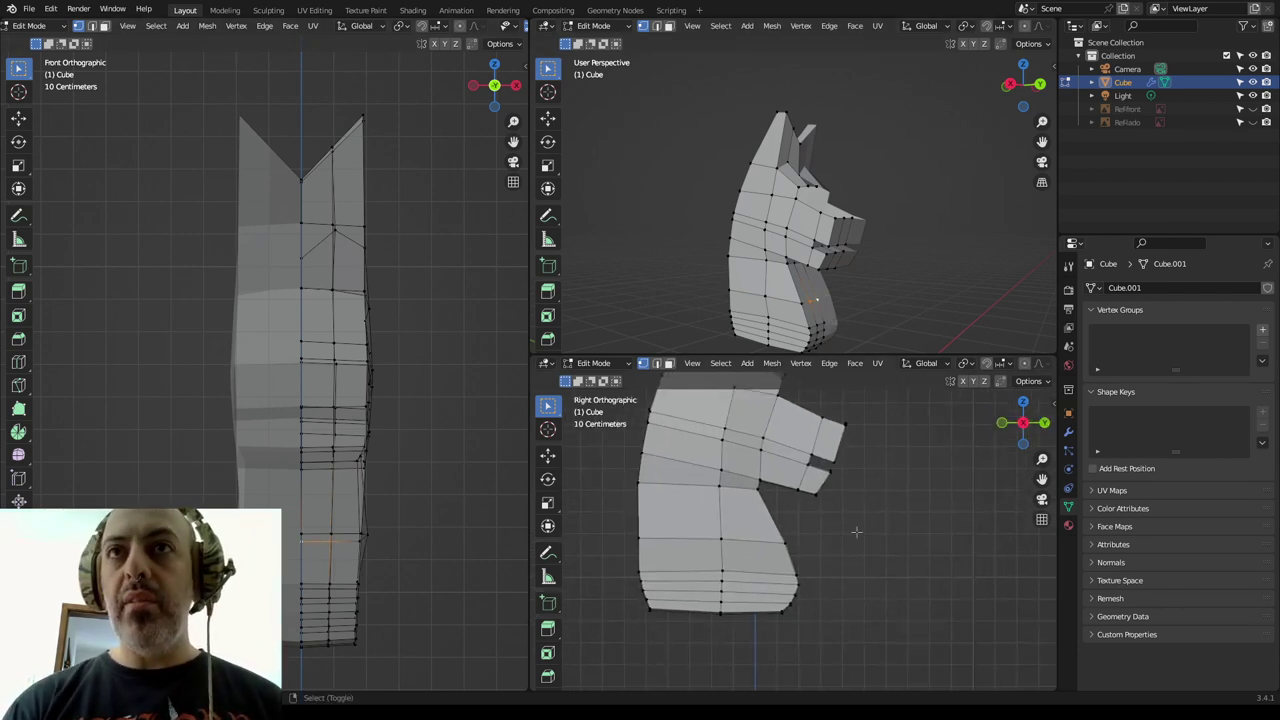
# - Move two chest-curve vertices into a smoother profile and review the result in Object Mode
pyautogui.press('g')
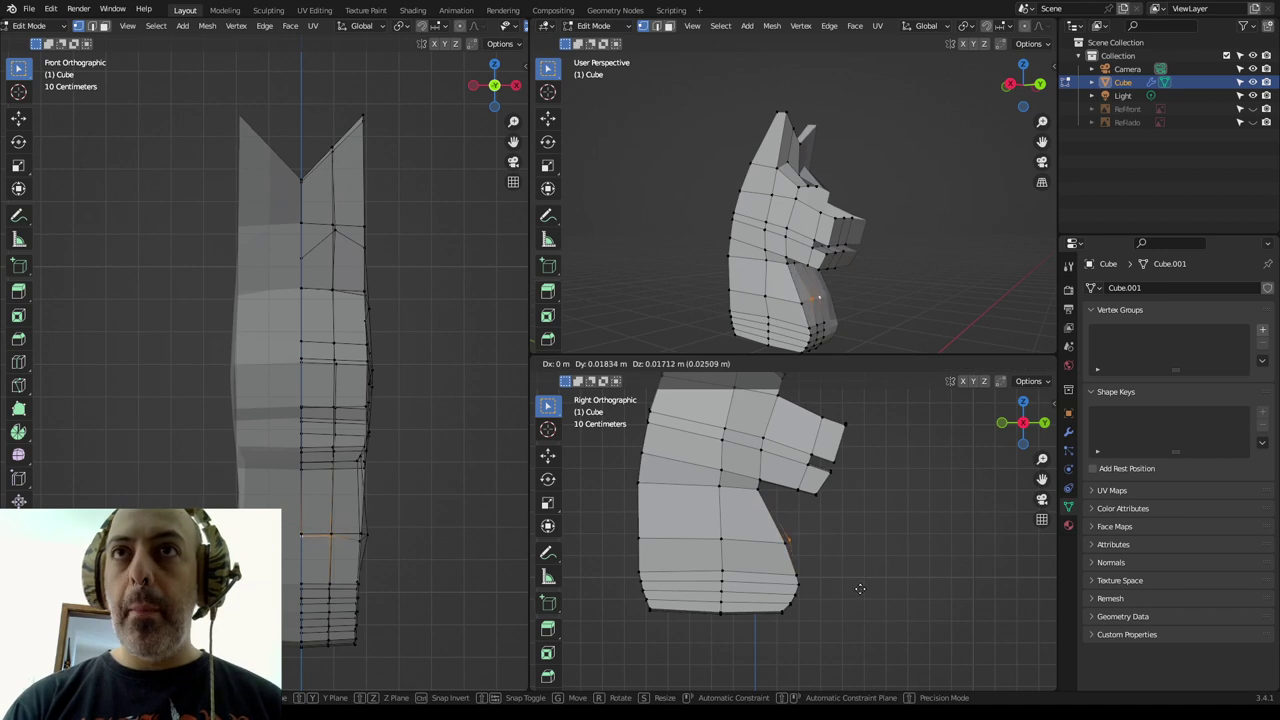
pyautogui.click(854, 611)
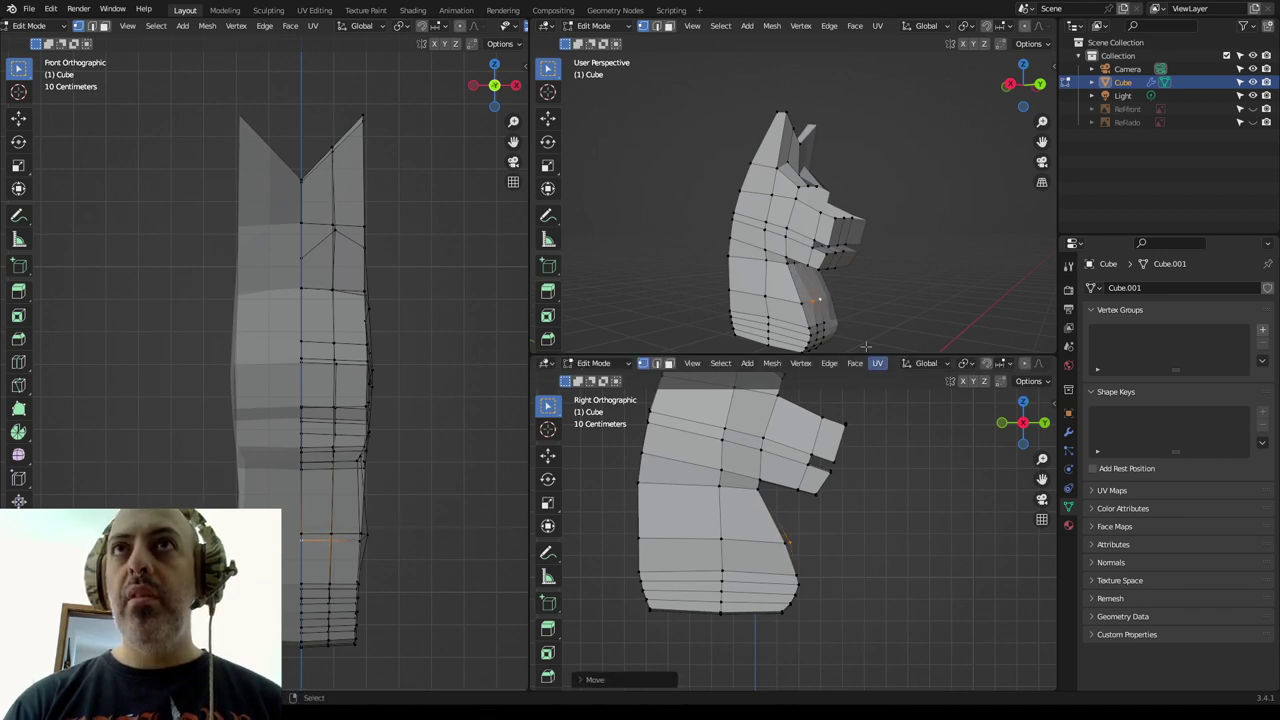
pyautogui.click(818, 327)
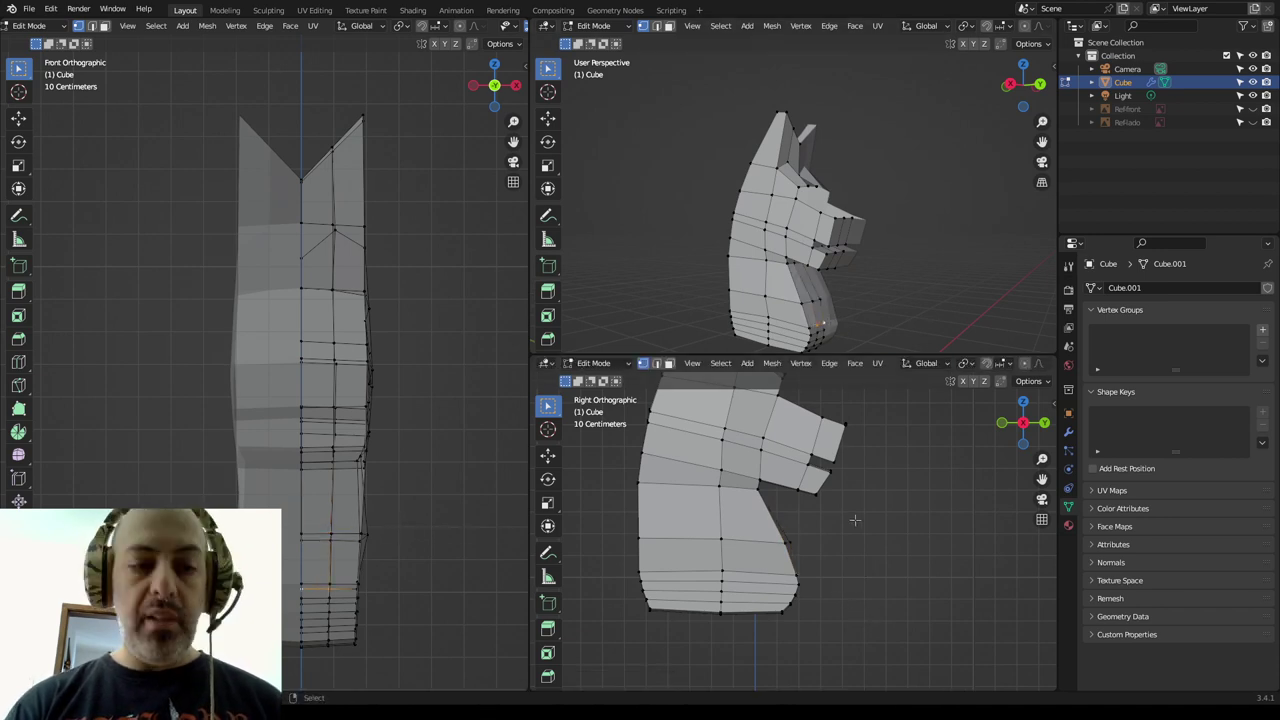
pyautogui.press('g')
pyautogui.click(895, 517)
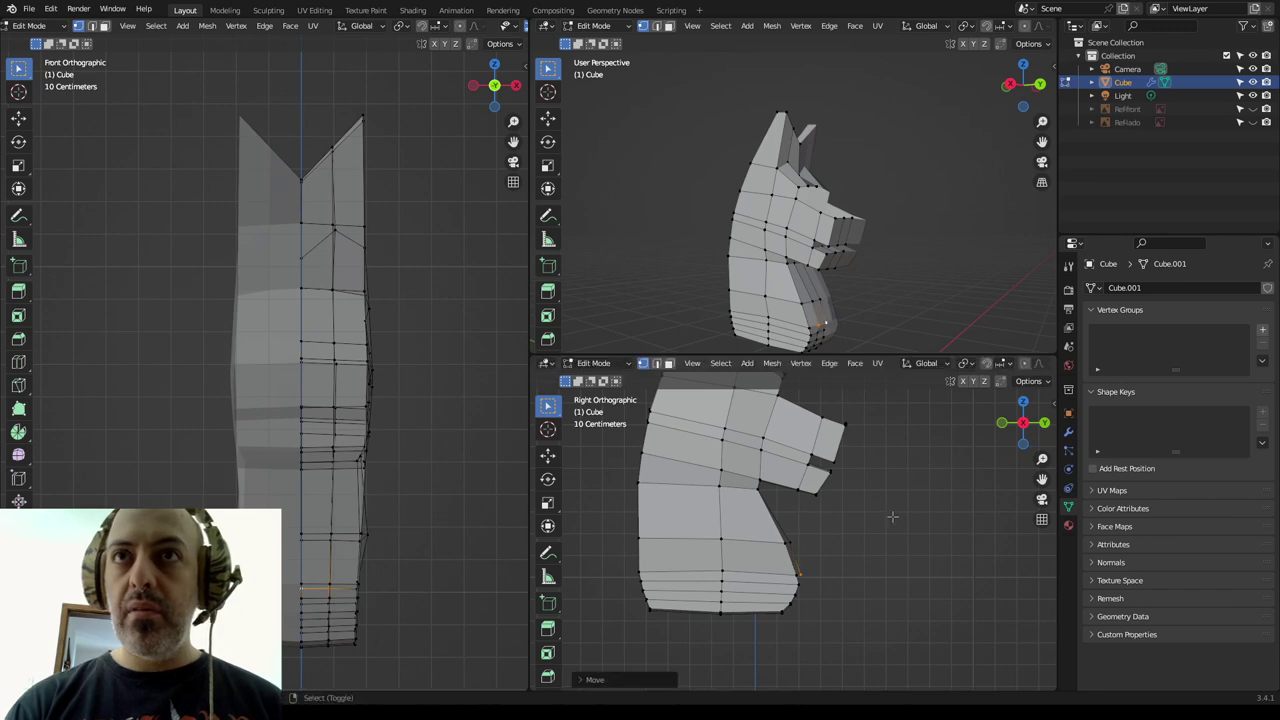
pyautogui.press('Tab')
pyautogui.moveTo(908, 233)
pyautogui.mouseDown(button='middle')
pyautogui.moveTo(741, 296)
pyautogui.moveTo(663, 286)
pyautogui.moveTo(884, 288)
pyautogui.moveTo(858, 296)
pyautogui.moveTo(857, 280)
pyautogui.moveTo(828, 277)
pyautogui.moveTo(829, 337)
pyautogui.mouseUp(button='middle')
pyautogui.press('Tab')
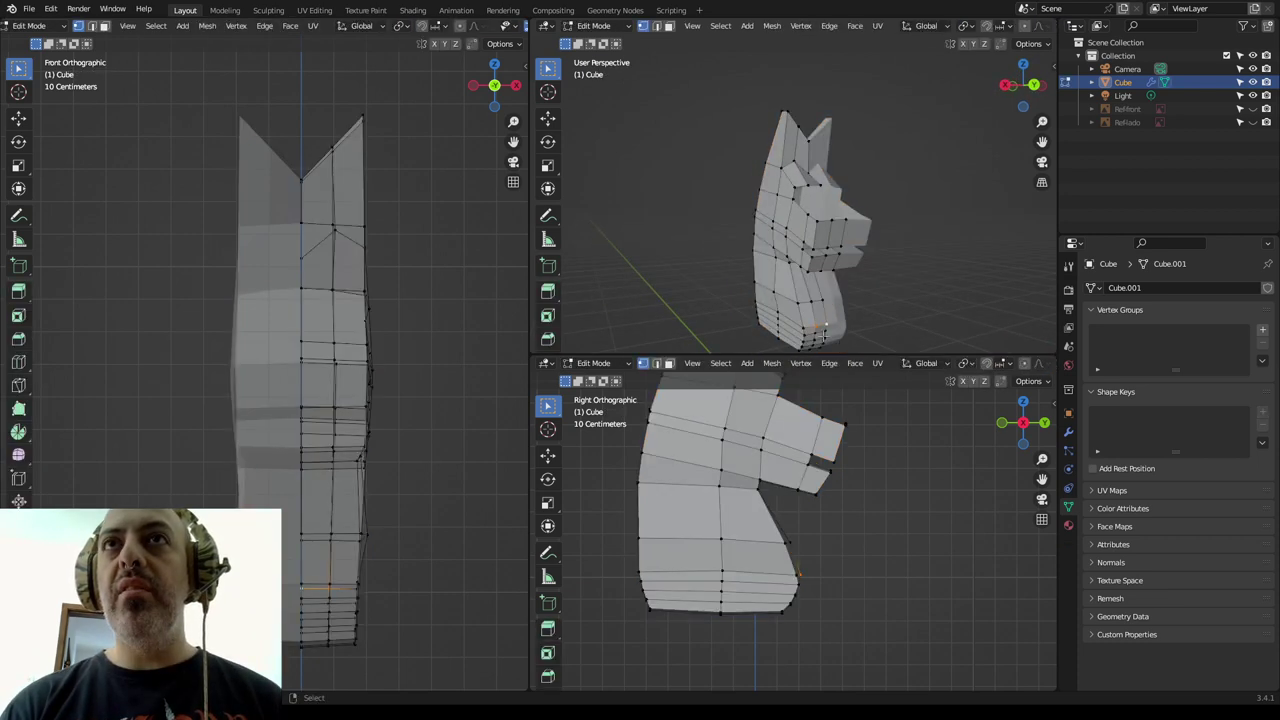
# - Move two chest-base vertices, one about 0.017 m along Y, then return to Object Mode
pyautogui.scroll(1, 855, 540)
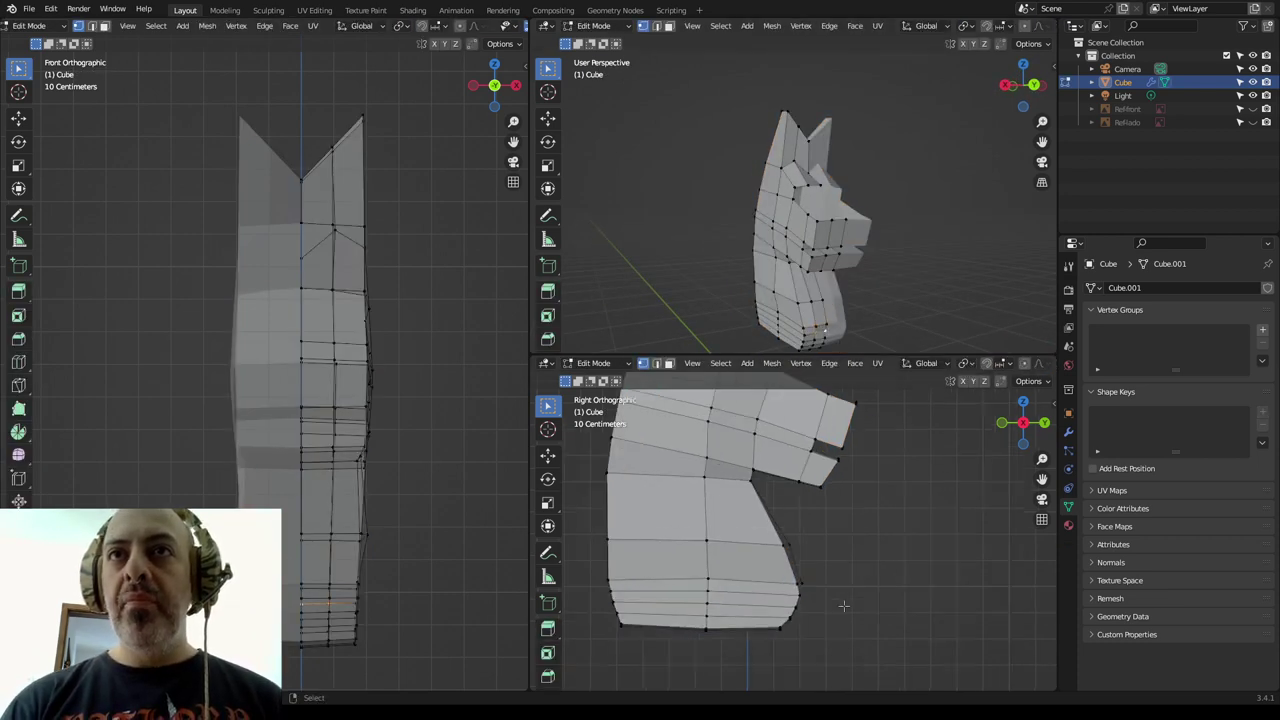
pyautogui.press('g')
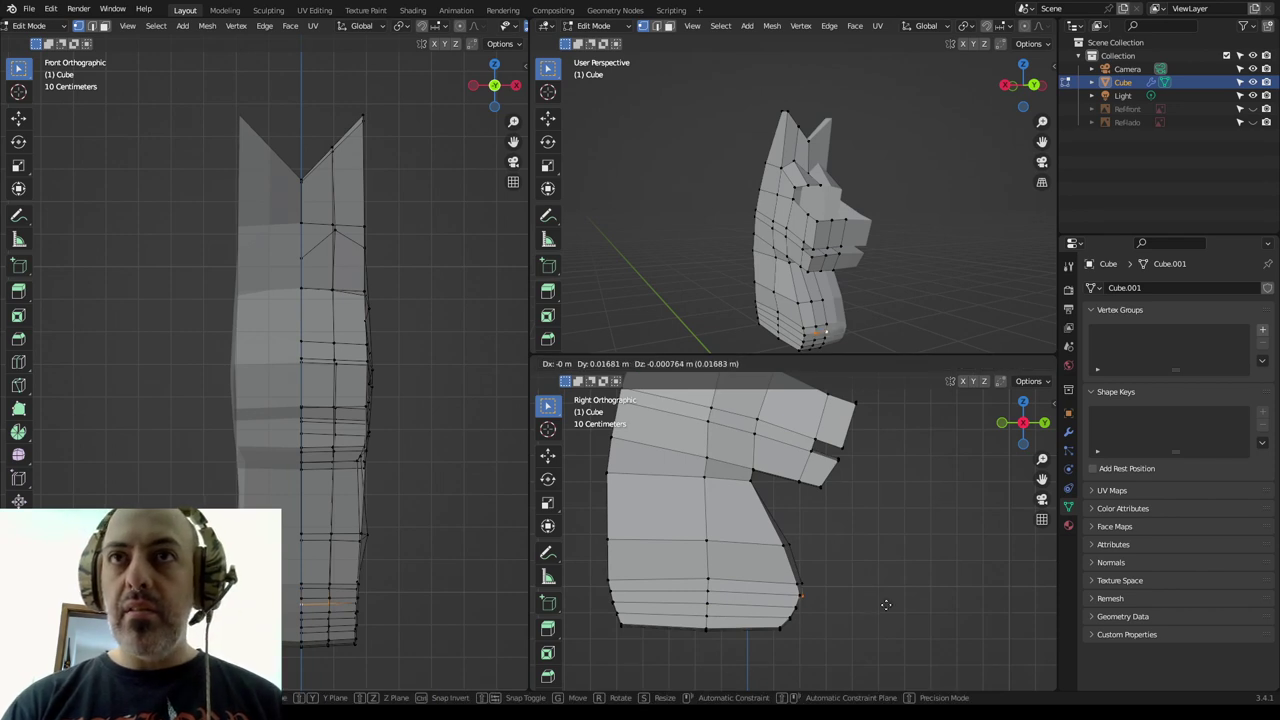
pyautogui.click(885, 604)
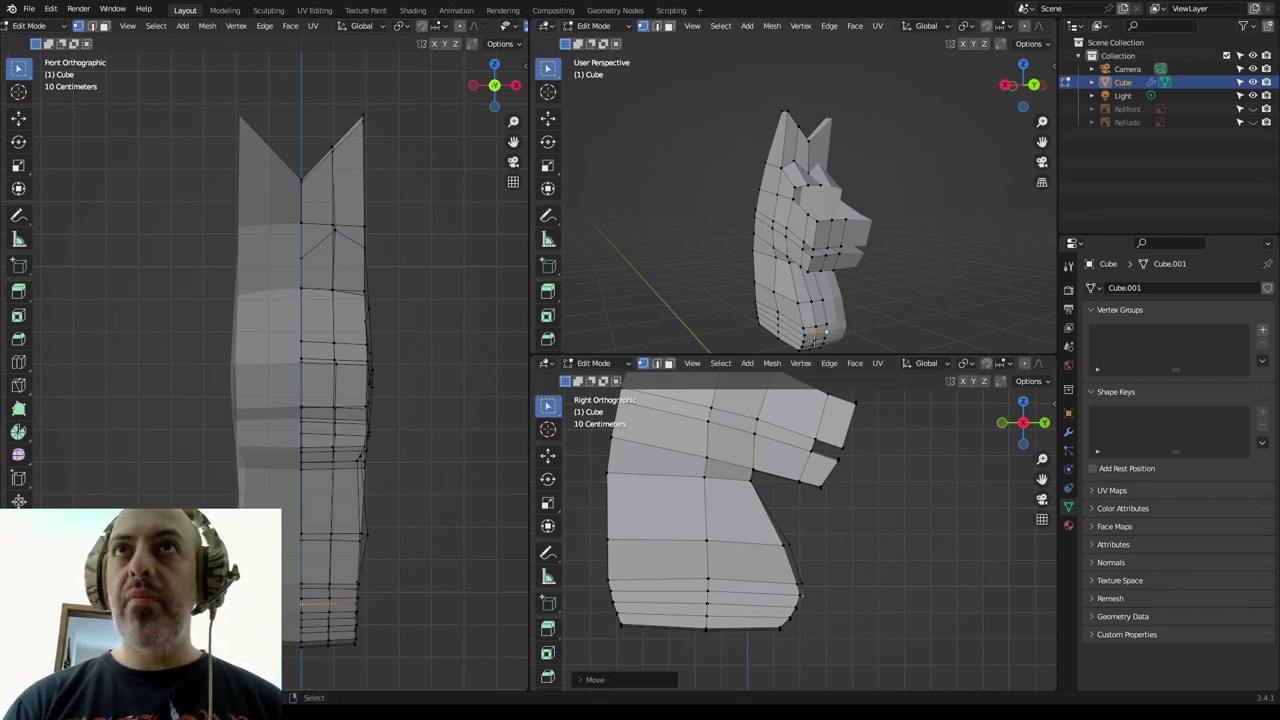
pyautogui.click(826, 336)
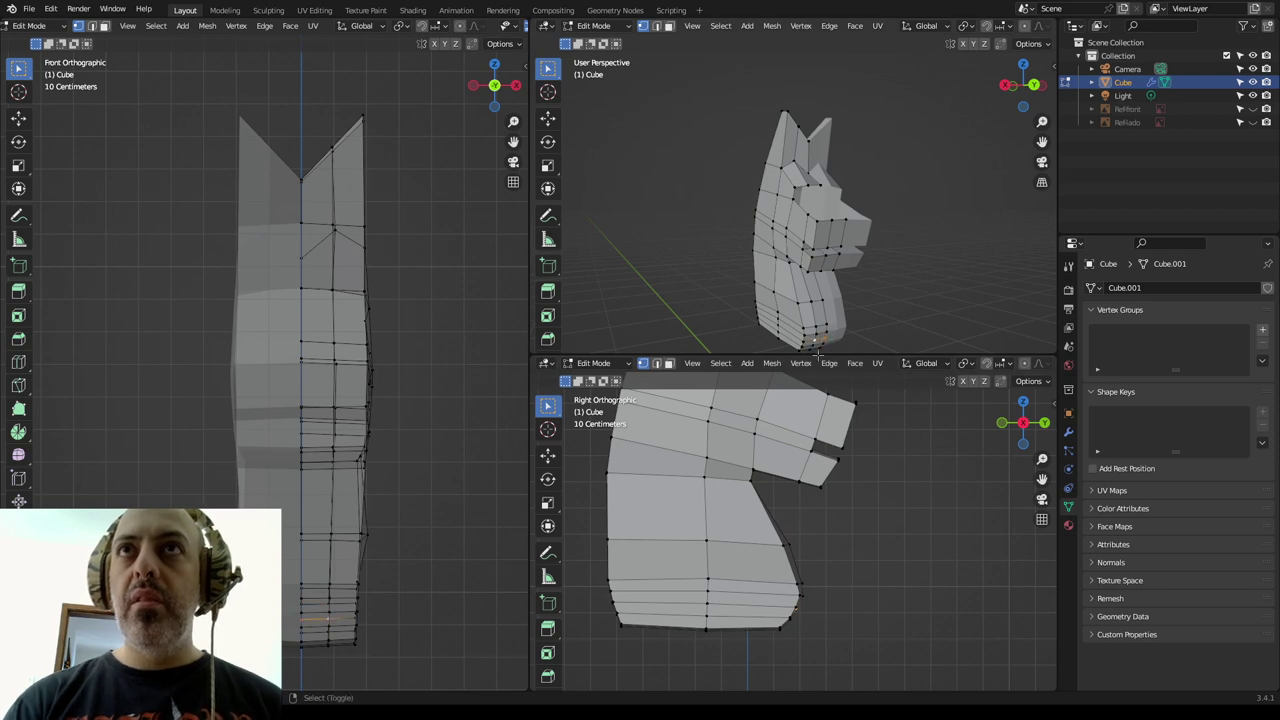
pyautogui.press('g')
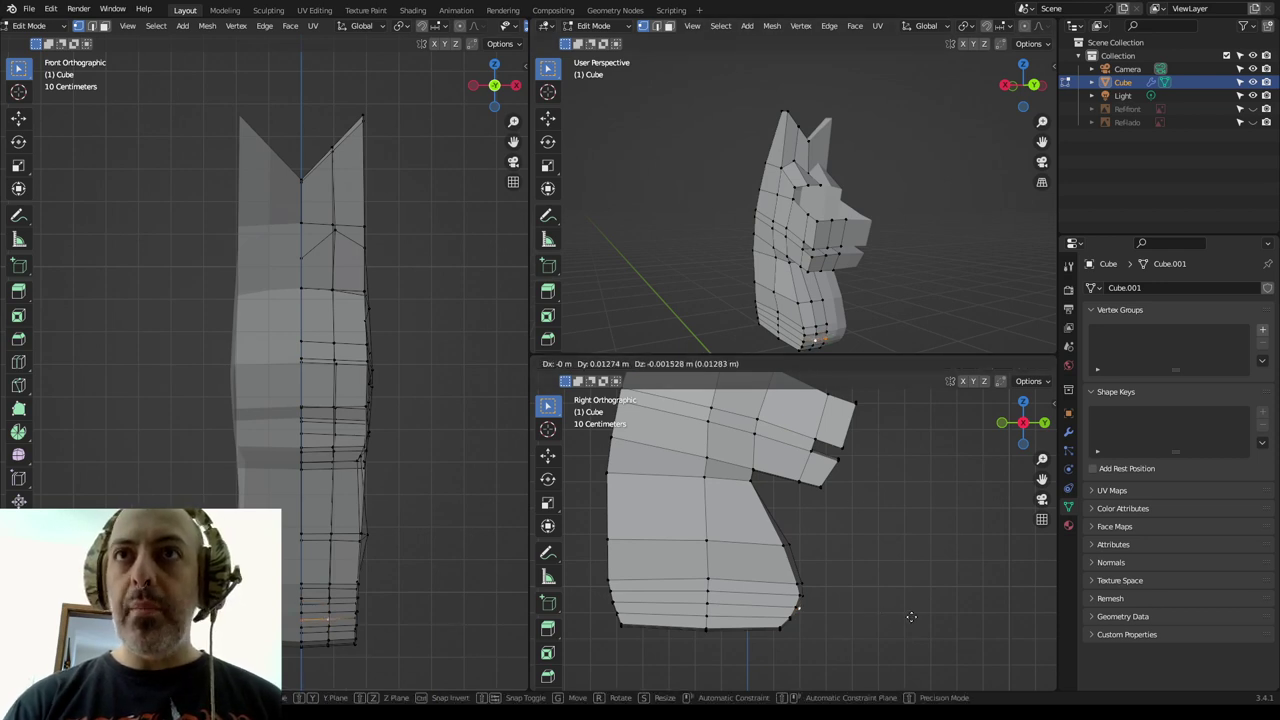
pyautogui.click(911, 616)
pyautogui.press('Tab')
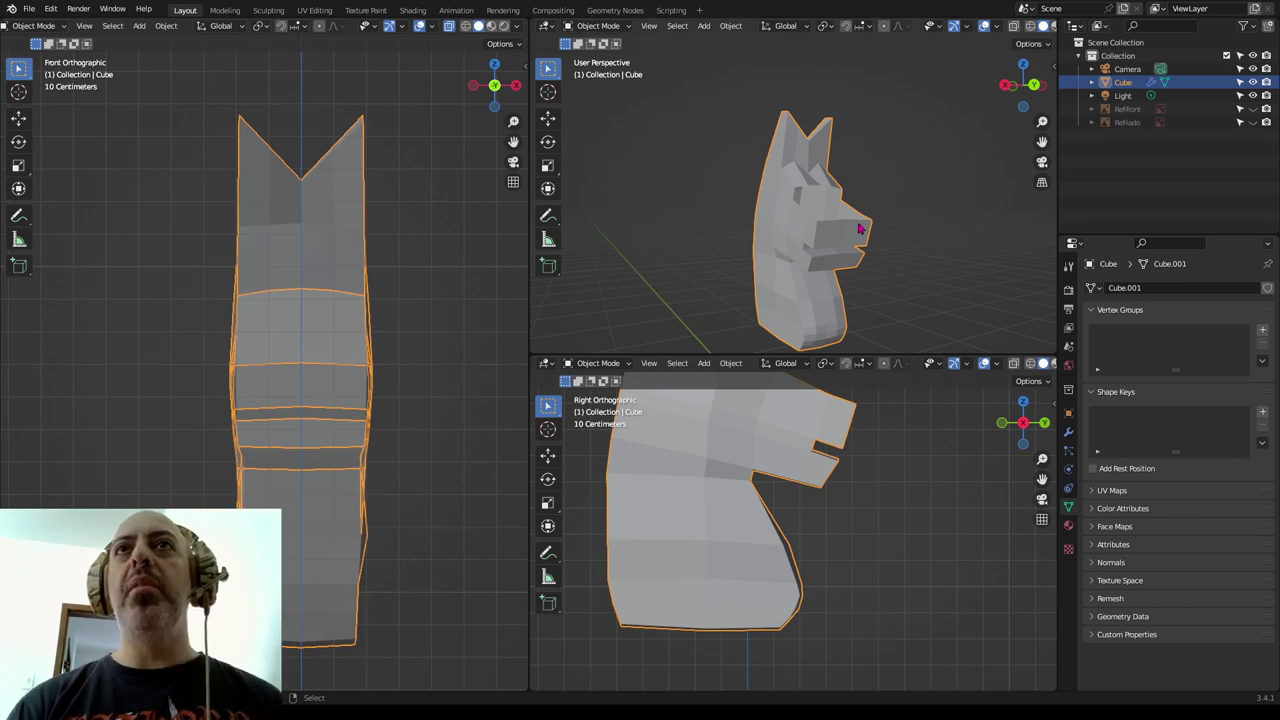
pyautogui.scroll(-1, 860, 230)
pyautogui.moveTo(900, 265)
pyautogui.mouseDown(button='middle')
pyautogui.moveTo(860, 280)
pyautogui.moveTo(868, 271)
pyautogui.moveTo(711, 264)
pyautogui.moveTo(831, 277)
pyautogui.moveTo(958, 266)
pyautogui.moveTo(920, 200)
pyautogui.moveTo(908, 293)
pyautogui.moveTo(837, 114)
pyautogui.moveTo(808, 266)
pyautogui.moveTo(907, 277)
pyautogui.moveTo(906, 314)
pyautogui.mouseUp(button='middle')
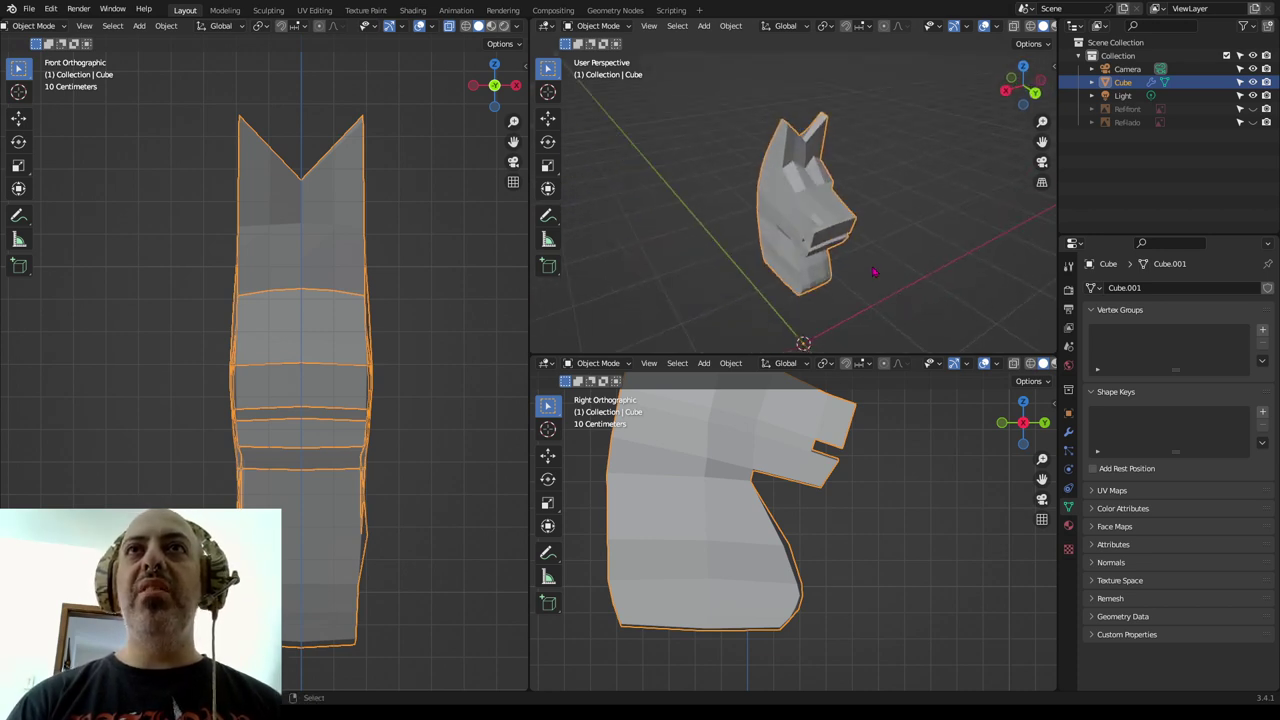
pyautogui.moveTo(880, 289)
pyautogui.mouseDown(button='middle')
pyautogui.moveTo(920, 206)
pyautogui.moveTo(903, 257)
pyautogui.moveTo(868, 280)
pyautogui.moveTo(710, 284)
pyautogui.mouseUp(button='middle')
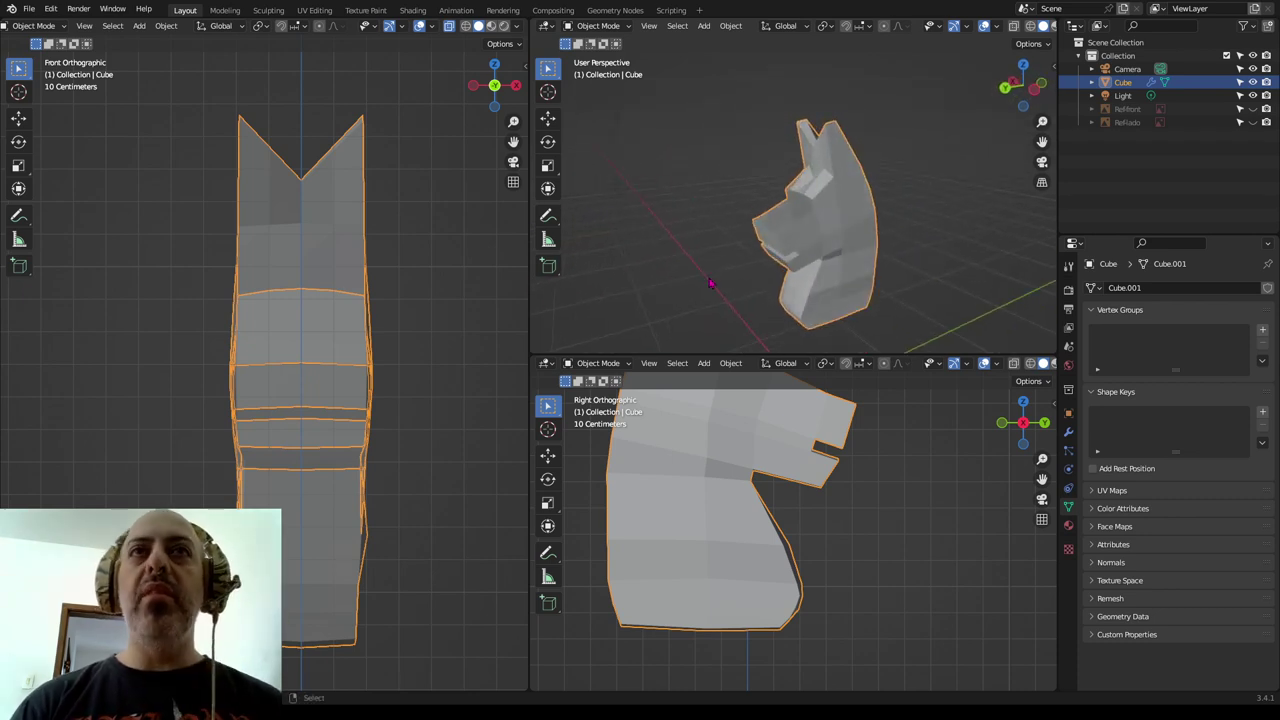